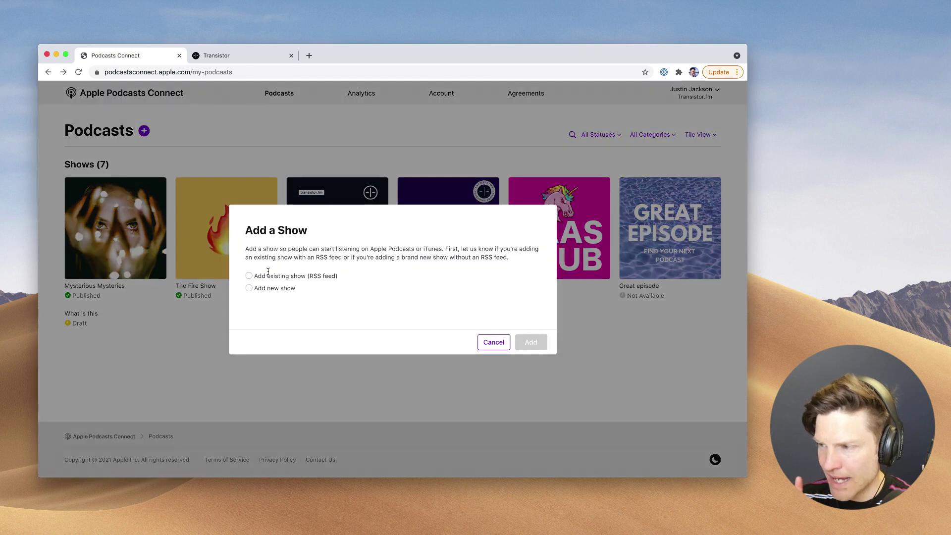
- Add Podcast Channel as an existing show by pasting its Transistor RSS feed URL
{"action": "left_click", "coordinate": [268, 272]}
{"action": "left_click", "coordinate": [346, 264]}
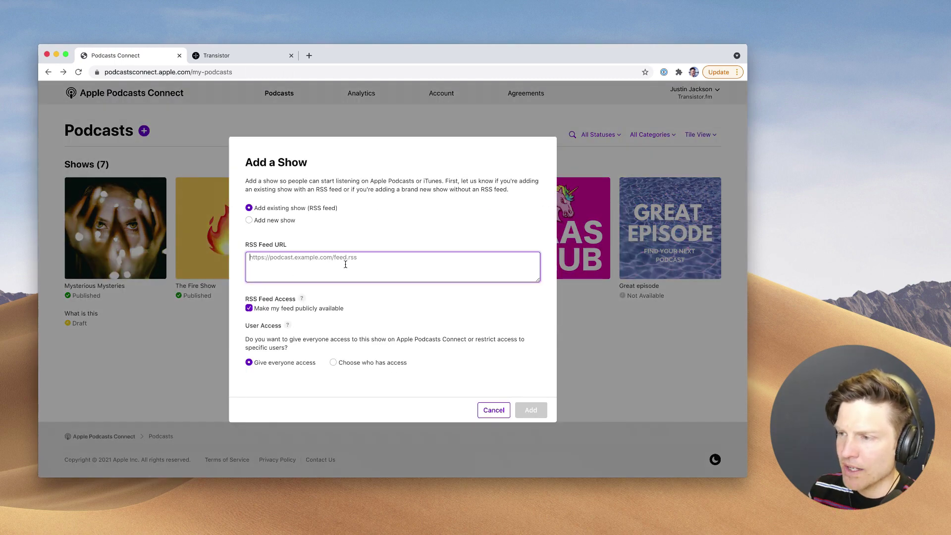
{"action": "type", "text": "https://feeds.transistor.fm/podcast-channel"}
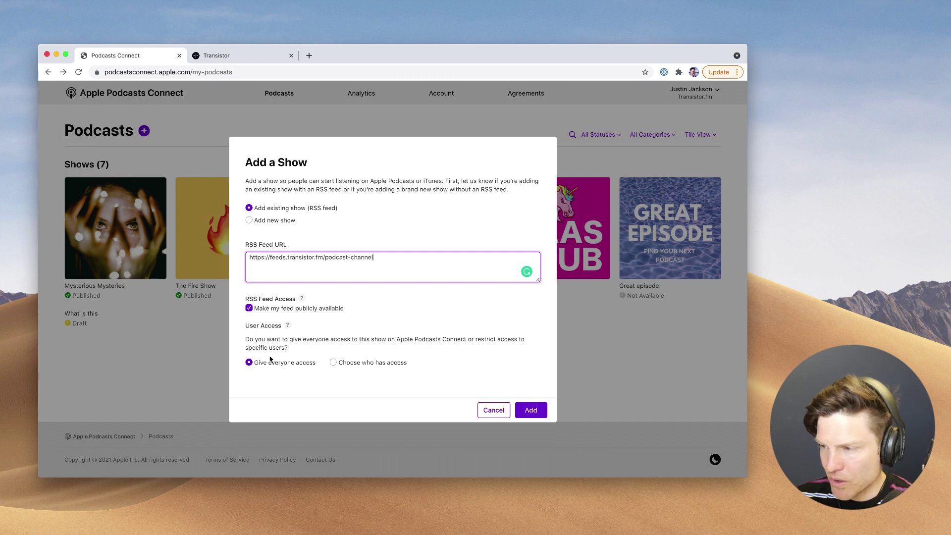
{"action": "left_click", "coordinate": [537, 411]}
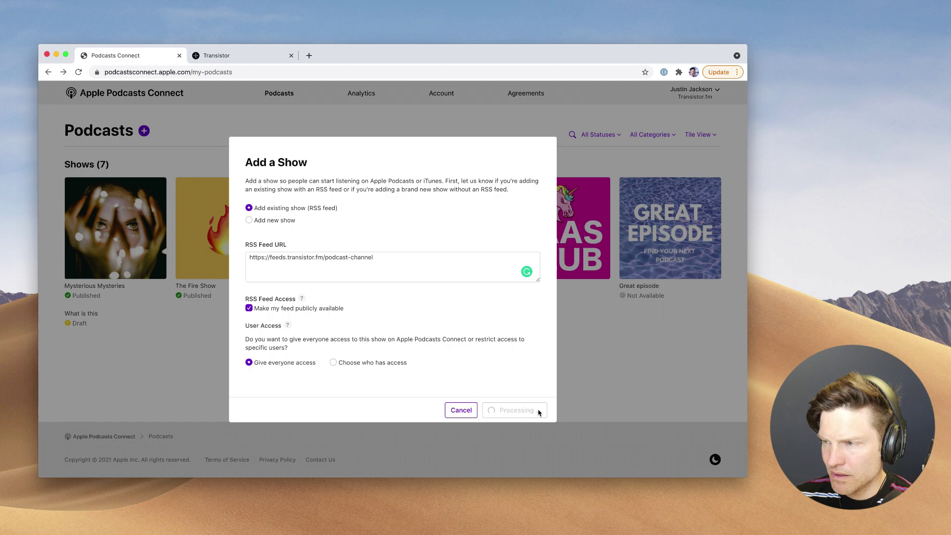
{"action": "scroll", "coordinate": [463, 277], "scroll_direction": "down", "scroll_amount": 5}
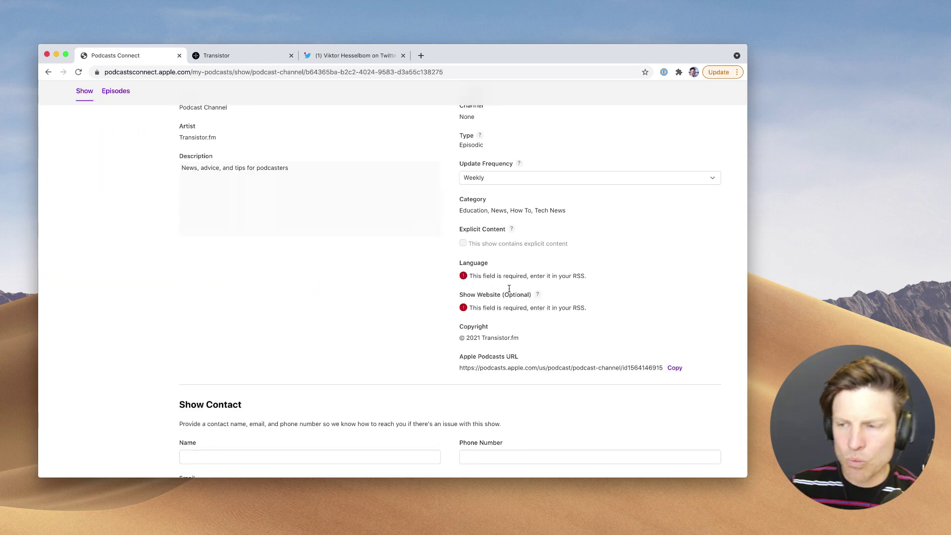
- Copy Podcast Channel's RSS feed URL from Transistor Distribution and view its raw XML source
{"action": "left_click", "coordinate": [242, 57]}
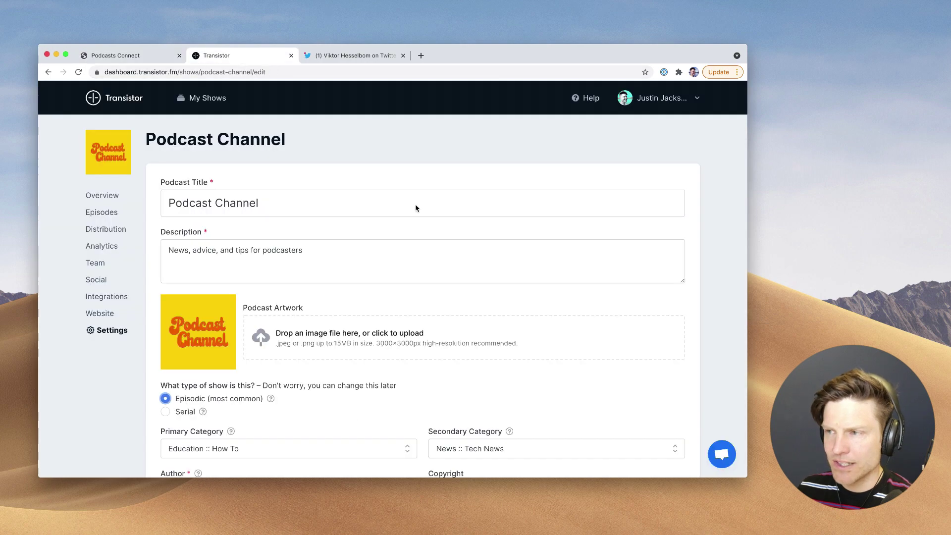
{"action": "left_click", "coordinate": [106, 230]}
{"action": "left_click", "coordinate": [675, 239]}
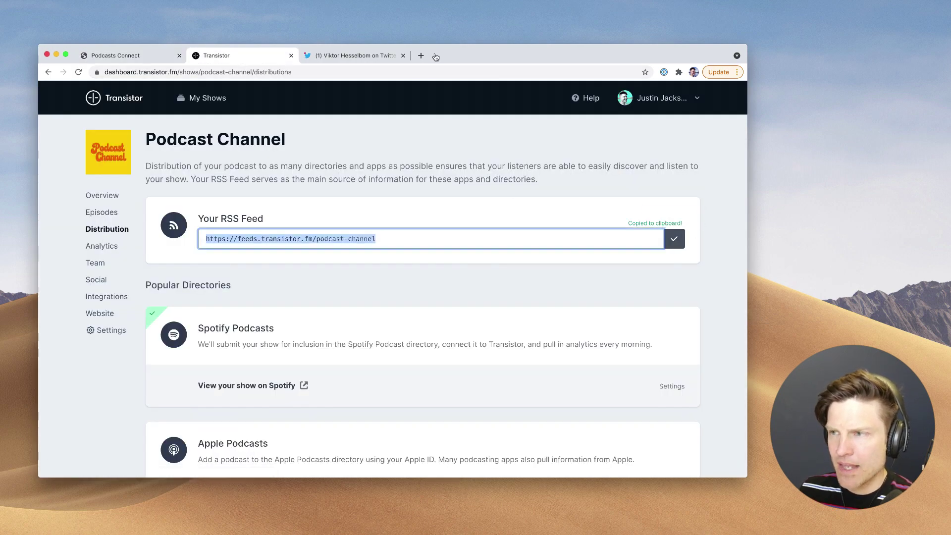
{"action": "left_click", "coordinate": [425, 57]}
{"action": "key", "text": "super+v"}
{"action": "key", "text": "Return"}
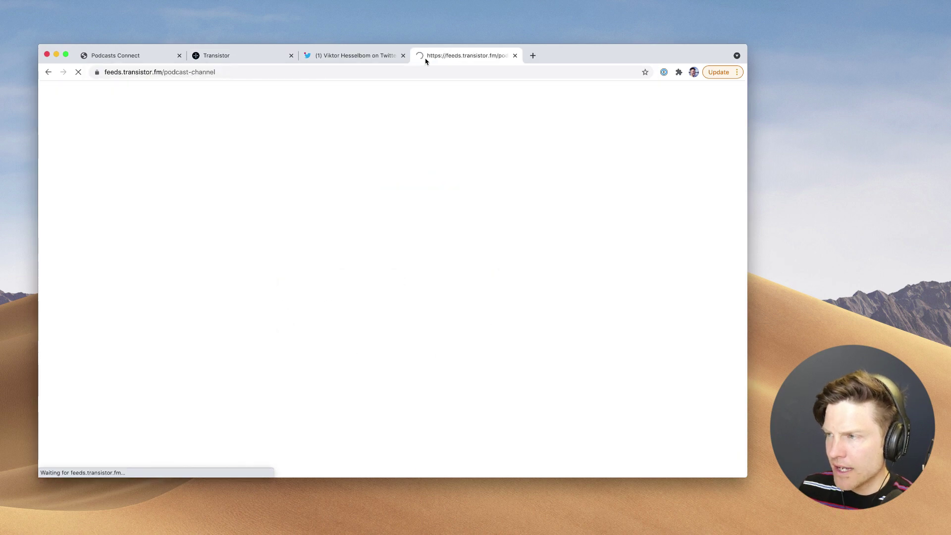
{"action": "mouse_move", "coordinate": [37, 99]}
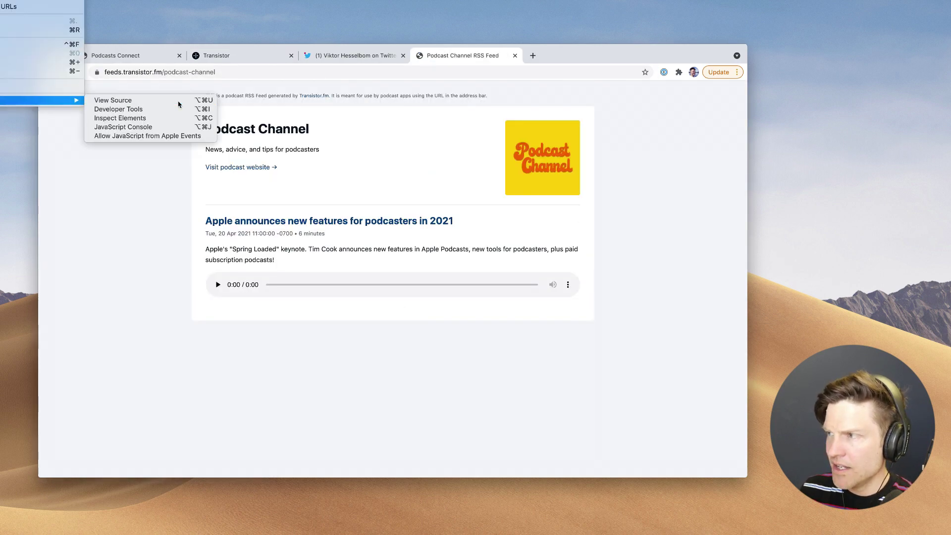
{"action": "left_click", "coordinate": [179, 101]}
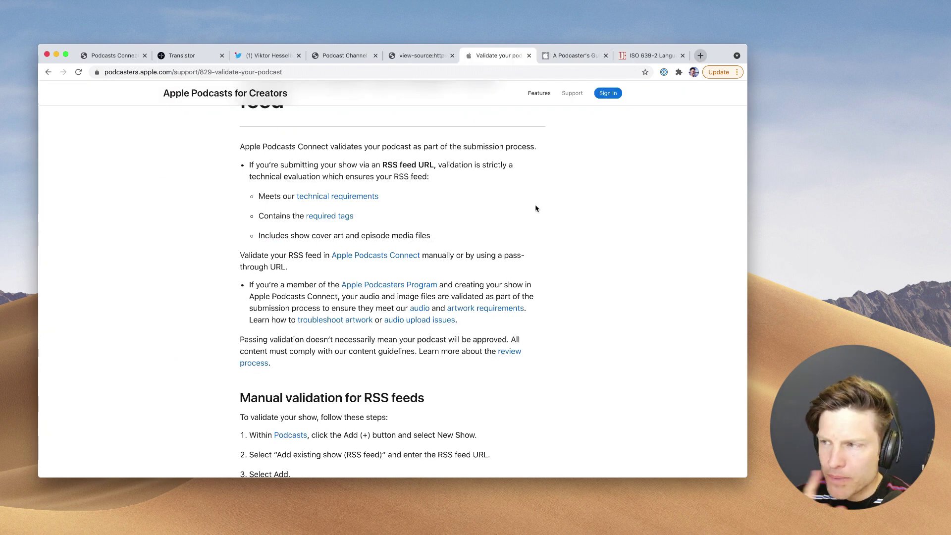
- Read the RSS guide's <language> entry on ISO 639 codes, then return to the feed source
{"action": "scroll", "coordinate": [535, 208], "scroll_direction": "up", "scroll_amount": 1}
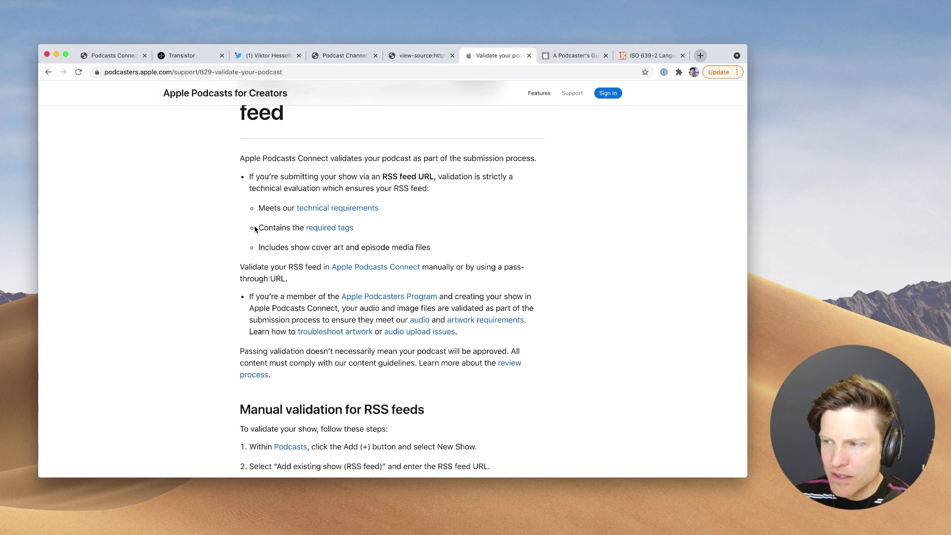
{"action": "left_click", "coordinate": [560, 59]}
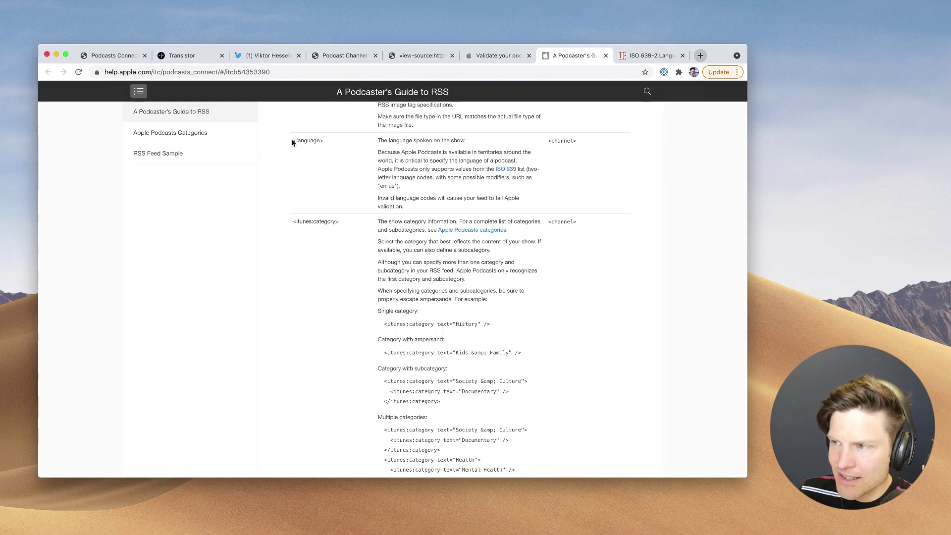
{"action": "left_click", "coordinate": [411, 55]}
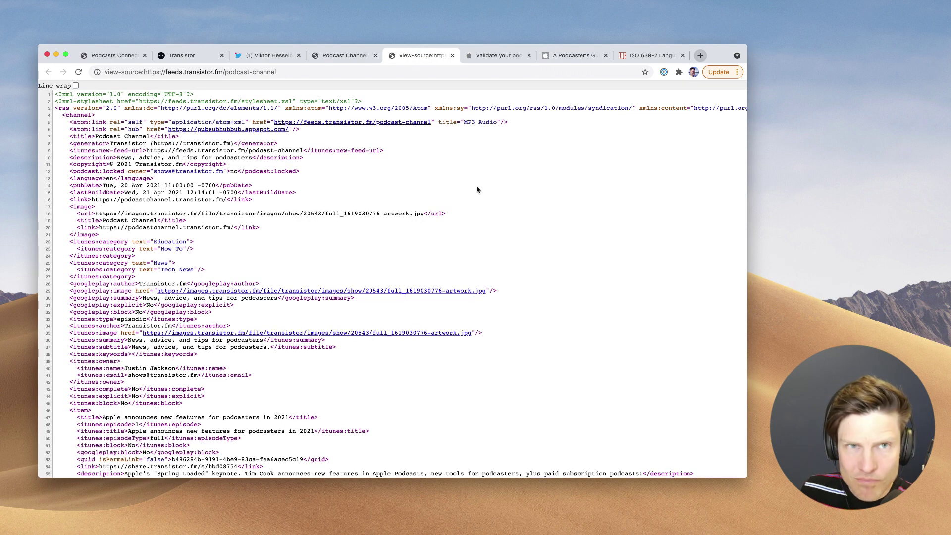
- Search the feed source for 'language', finding <language>en</language>, then return to the RSS guide
{"action": "key", "text": "super+f"}
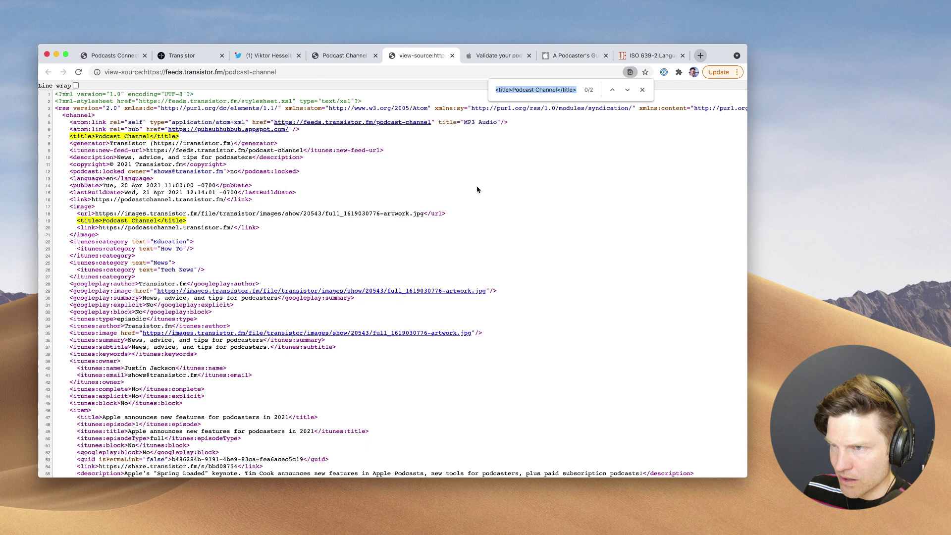
{"action": "type", "text": "lna"}
{"action": "key", "text": "BackSpace"}
{"action": "key", "text": "BackSpace"}
{"action": "key", "text": "BackSpace"}
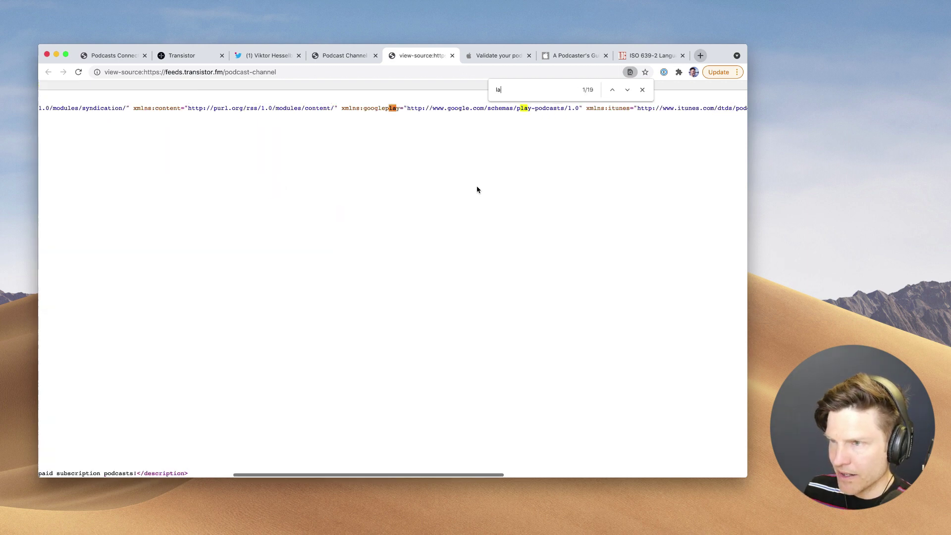
{"action": "type", "text": "anguage"}
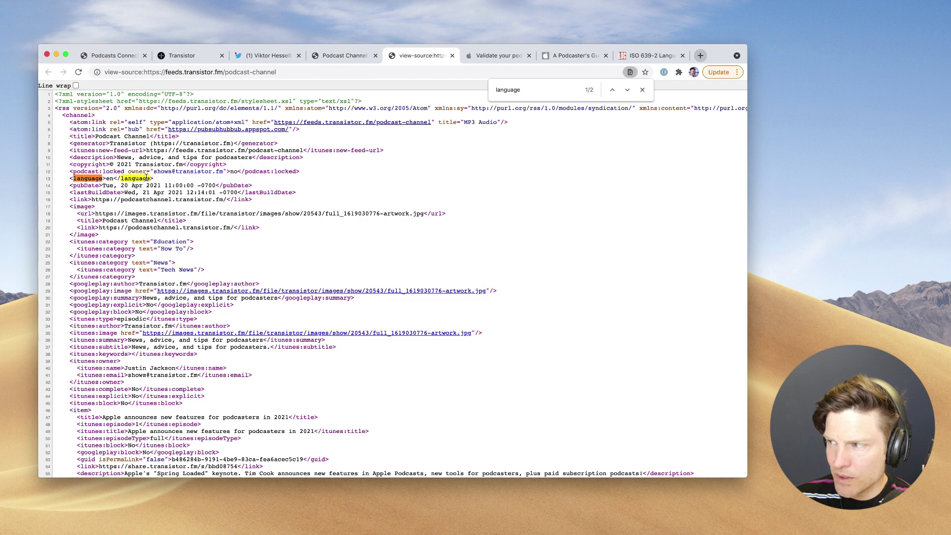
{"action": "left_click", "coordinate": [575, 56]}
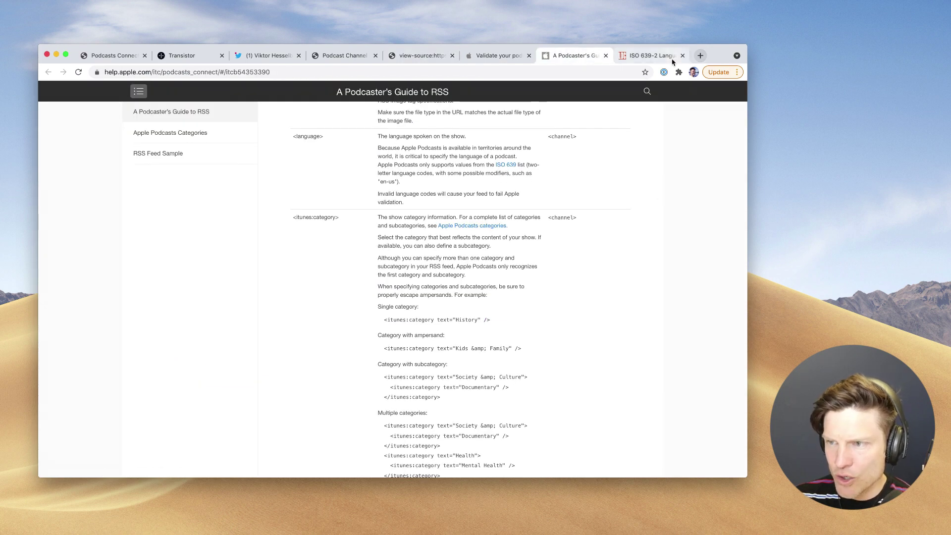
- Confirm in the ISO 639-2 list that 'en' means English, then return to Podcasts Connect
{"action": "left_click", "coordinate": [654, 56]}
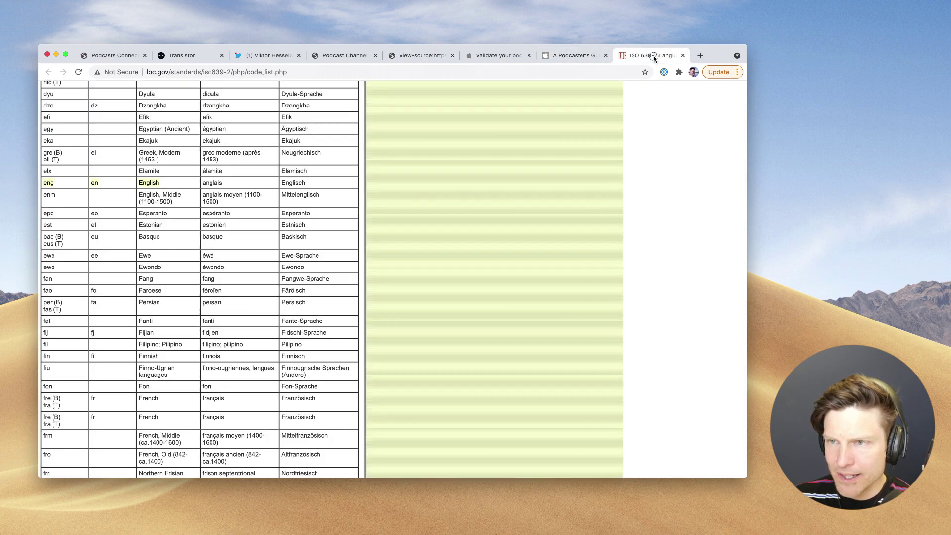
{"action": "double_click", "coordinate": [94, 183]}
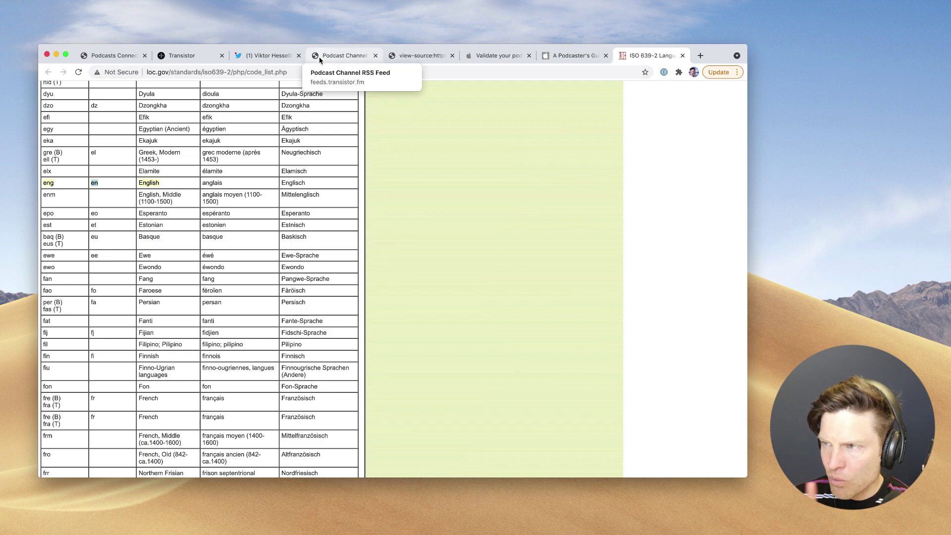
{"action": "left_click", "coordinate": [107, 56]}
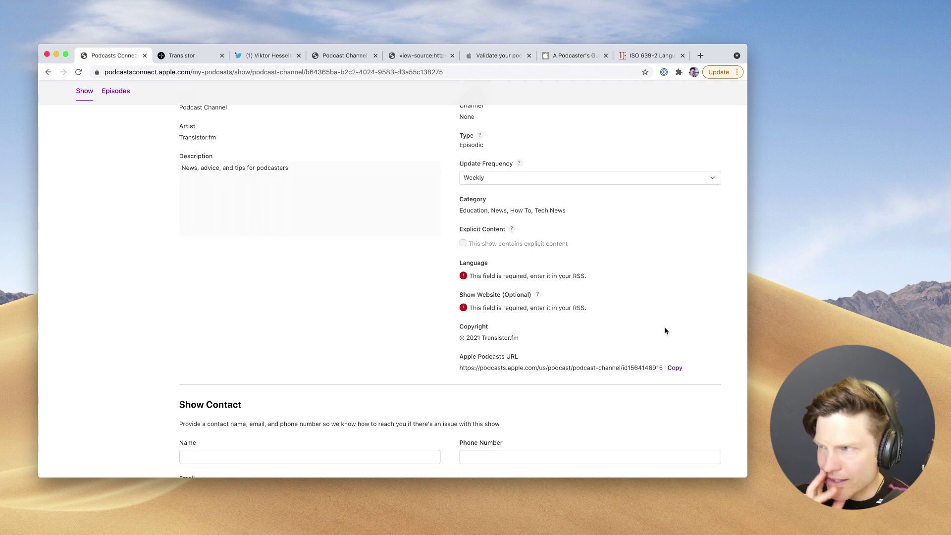
- Review the Podcast Channel Show Information page, noting the 12:19 PM feed update
{"action": "scroll", "coordinate": [659, 302], "scroll_direction": "up", "scroll_amount": 5}
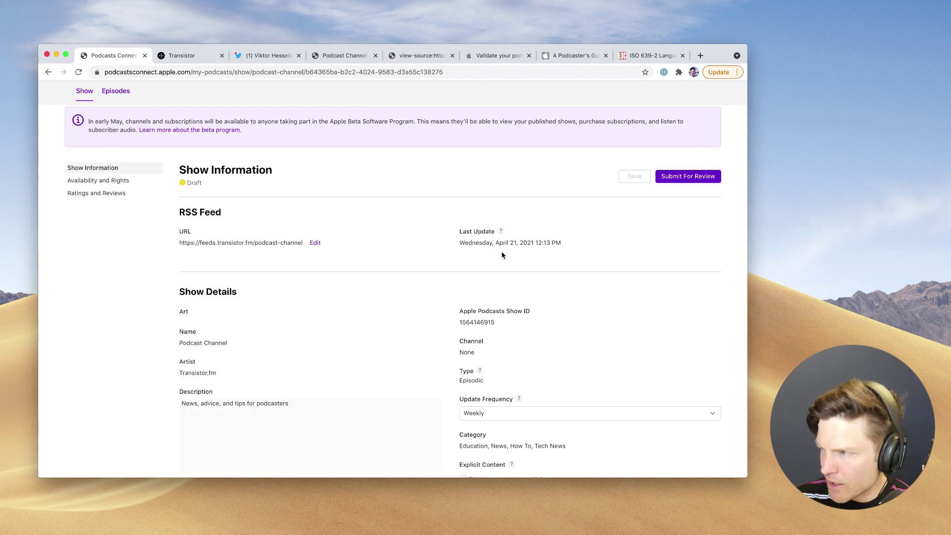
{"action": "scroll", "coordinate": [509, 271], "scroll_direction": "down", "scroll_amount": 1}
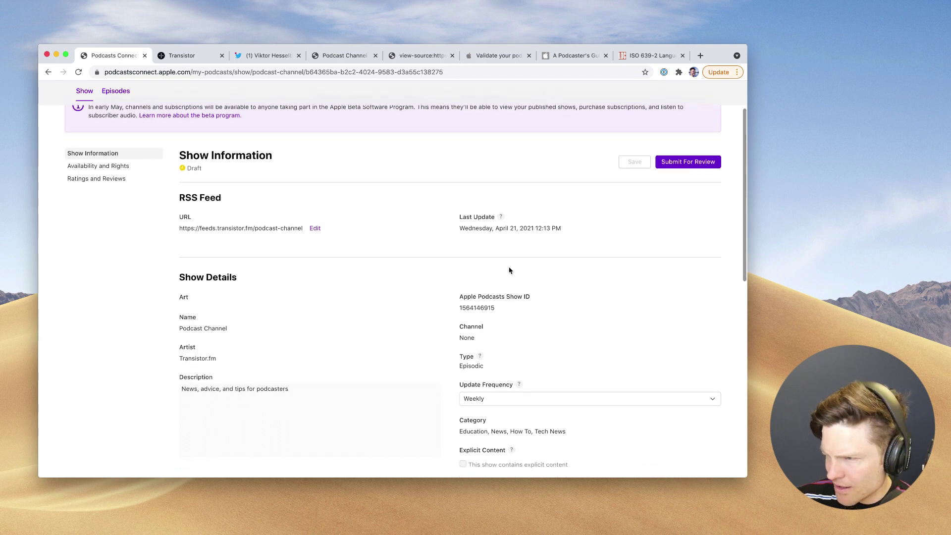
{"action": "scroll", "coordinate": [683, 206], "scroll_direction": "down", "scroll_amount": 5}
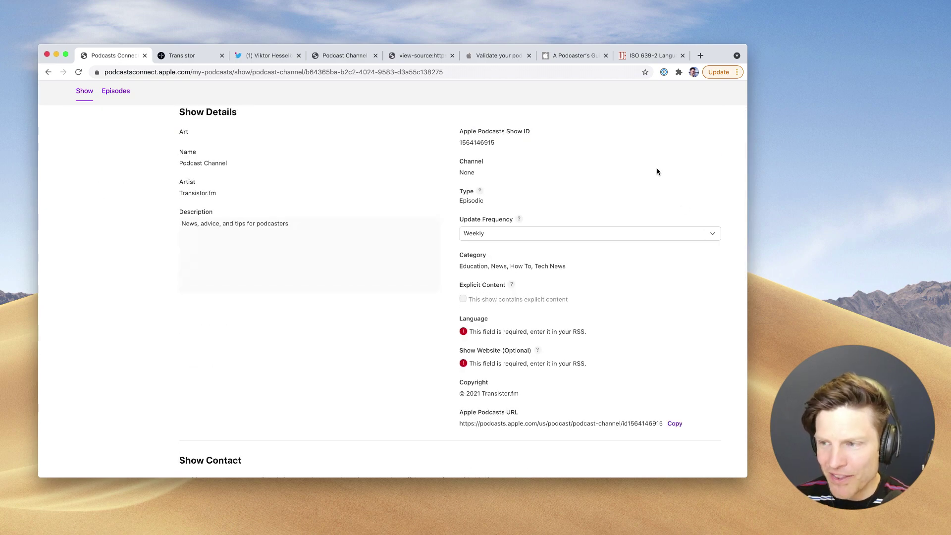
{"action": "scroll", "coordinate": [659, 171], "scroll_direction": "up", "scroll_amount": 5}
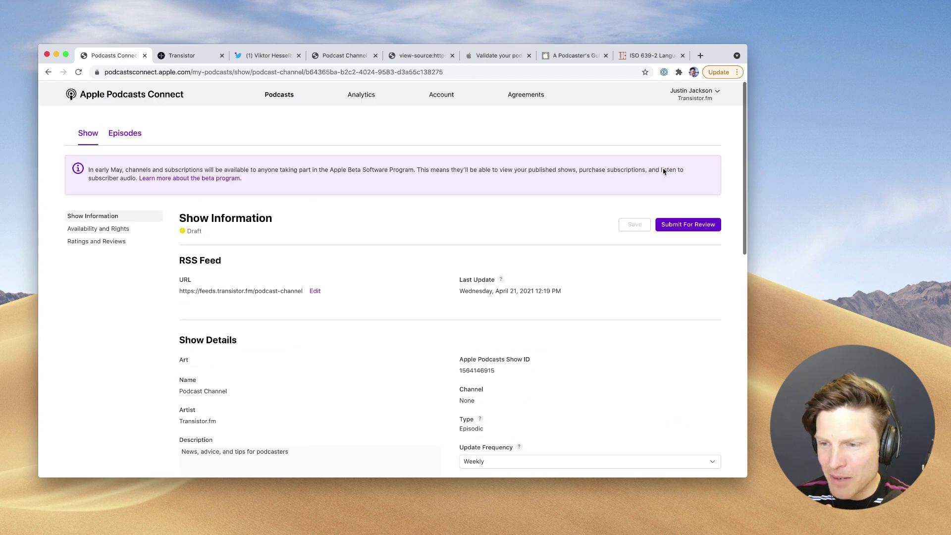
- Submit the show for review and read the issues flagging Art and Contact Phone as required
{"action": "left_click", "coordinate": [690, 227]}
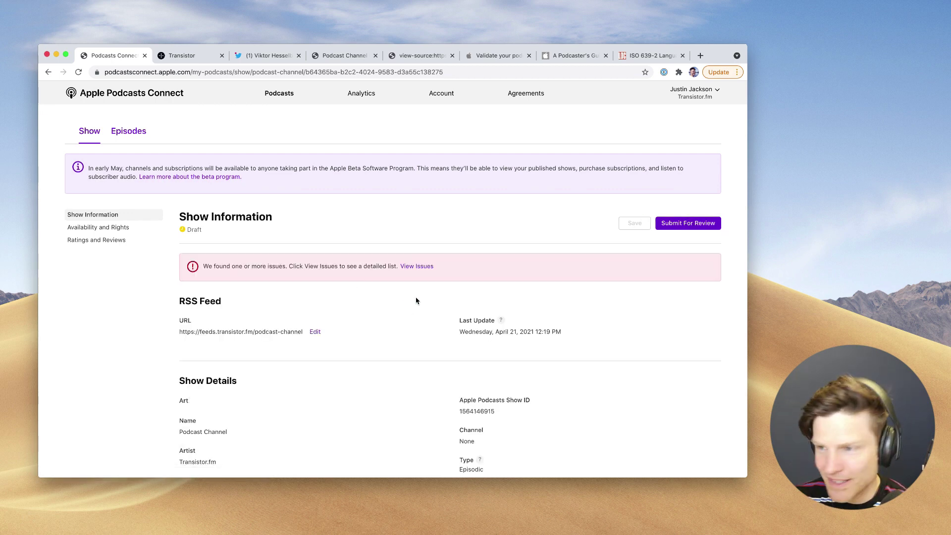
{"action": "left_click", "coordinate": [417, 266]}
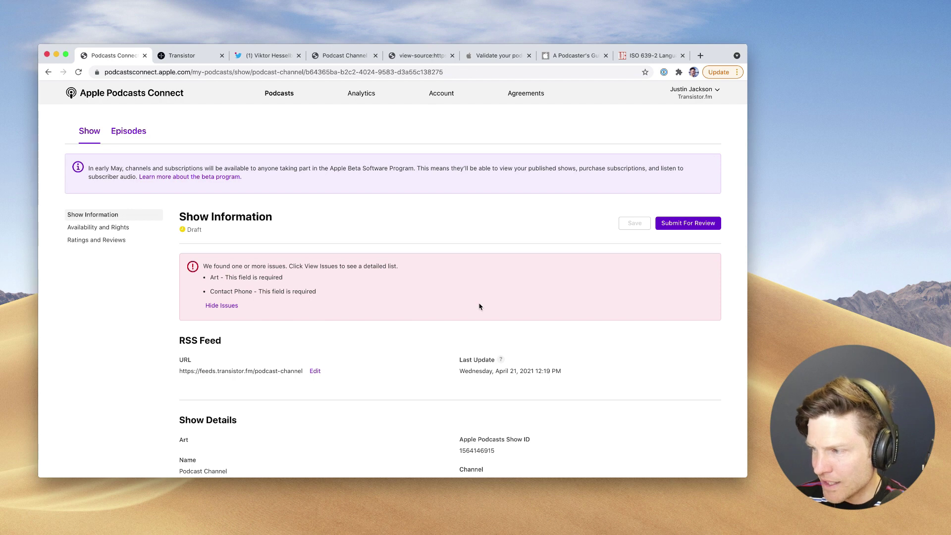
{"action": "scroll", "coordinate": [479, 307], "scroll_direction": "down", "scroll_amount": 1}
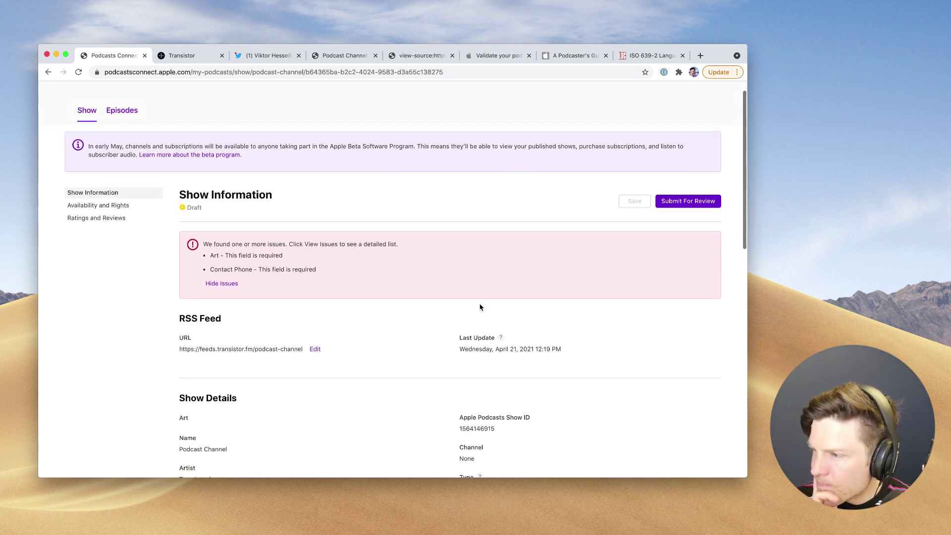
{"action": "scroll", "coordinate": [487, 321], "scroll_direction": "down", "scroll_amount": 1}
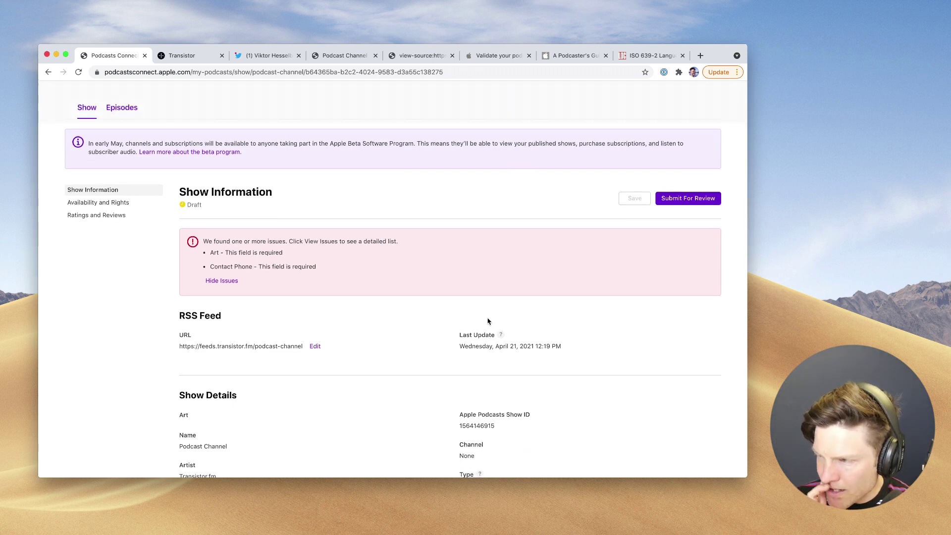
{"action": "scroll", "coordinate": [486, 320], "scroll_direction": "down", "scroll_amount": 1}
{"action": "scroll", "coordinate": [440, 334], "scroll_direction": "down", "scroll_amount": 5}
{"action": "scroll", "coordinate": [438, 331], "scroll_direction": "down", "scroll_amount": 2}
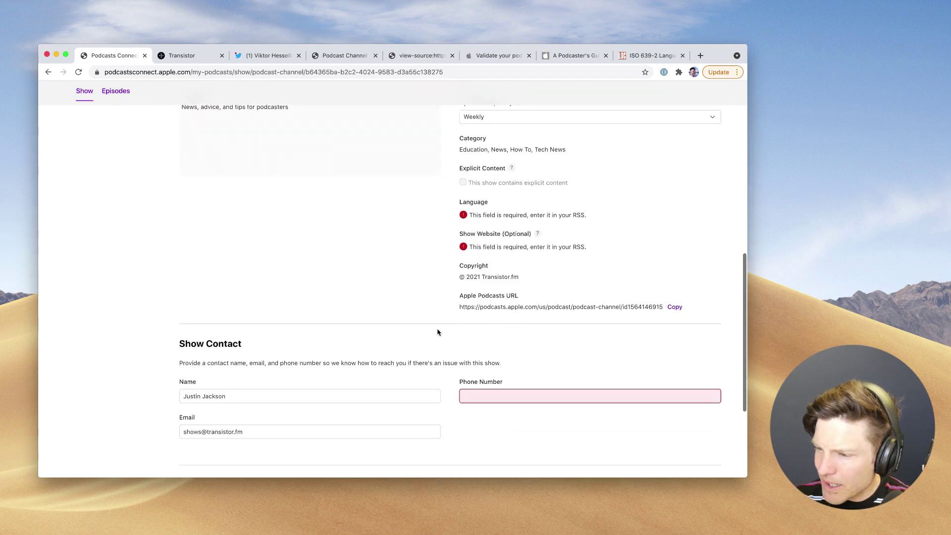
{"action": "scroll", "coordinate": [437, 331], "scroll_direction": "down", "scroll_amount": 3}
{"action": "scroll", "coordinate": [438, 327], "scroll_direction": "up", "scroll_amount": 2}
{"action": "scroll", "coordinate": [436, 320], "scroll_direction": "up", "scroll_amount": 10}
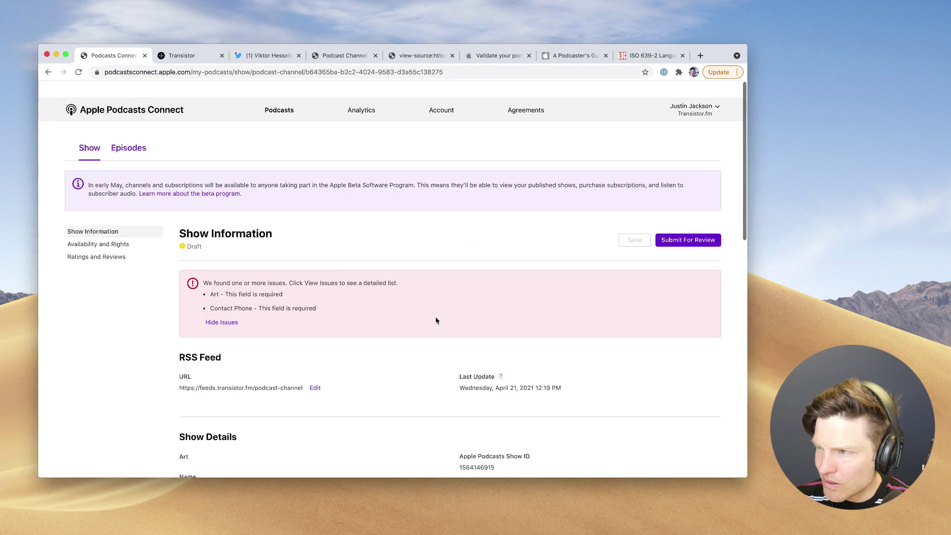
{"action": "left_click", "coordinate": [202, 55]}
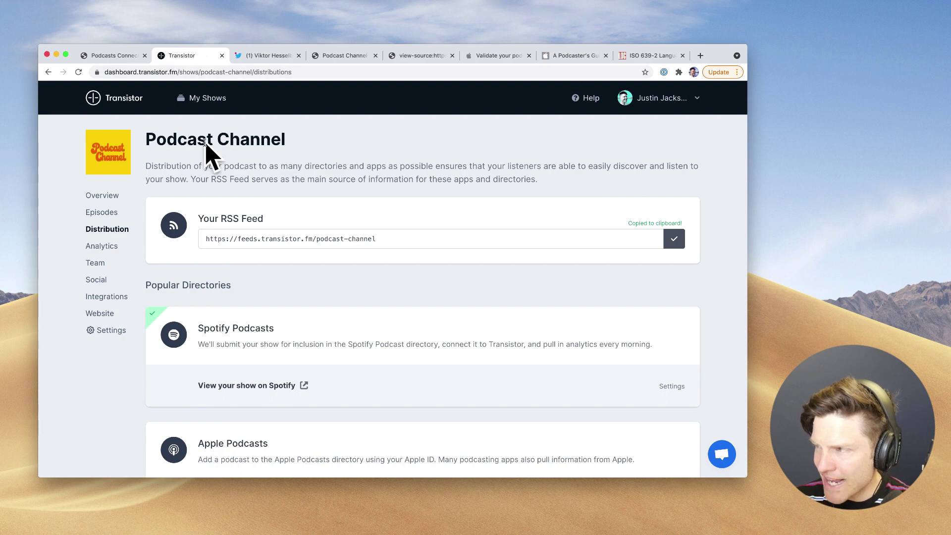
- Look up the <itunes:image> tag in the Podcaster's Guide to RSS
{"action": "left_click", "coordinate": [499, 56]}
{"action": "left_click", "coordinate": [575, 55]}
{"action": "scroll", "coordinate": [436, 273], "scroll_direction": "down", "scroll_amount": 2}
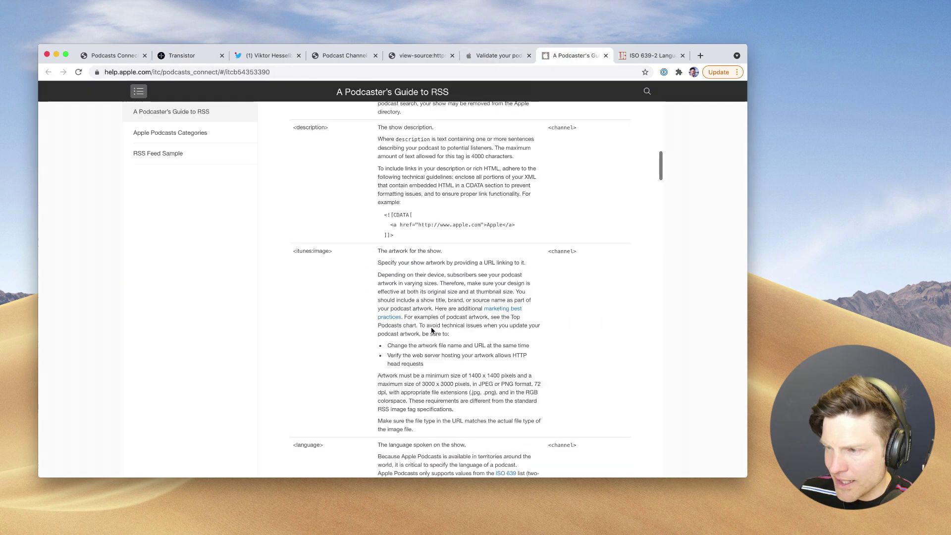
{"action": "mouse_move", "coordinate": [335, 233]}
{"action": "left_mouse_down"}
{"action": "mouse_move", "coordinate": [285, 234]}
{"action": "mouse_move", "coordinate": [294, 232]}
{"action": "left_mouse_up"}
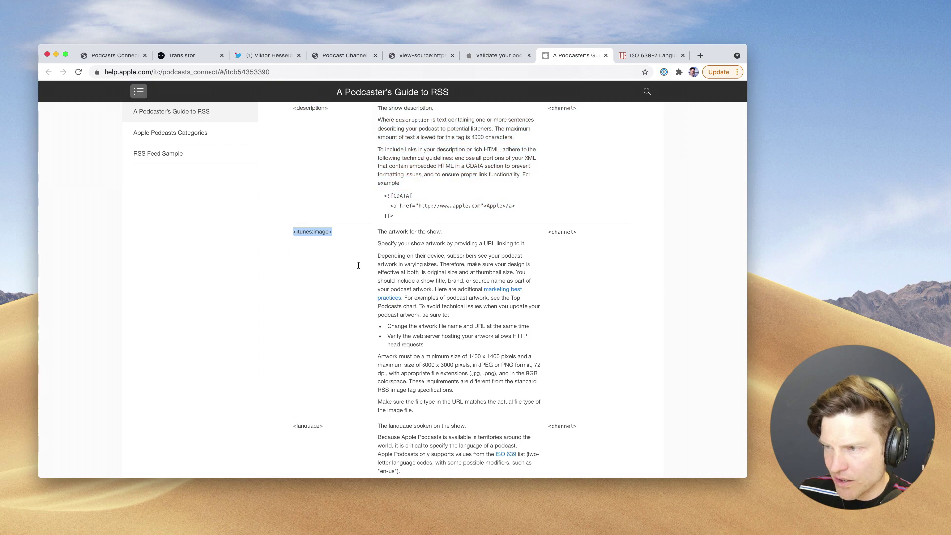
- Find itunes:image in the feed source and open the show artwork from its URL
{"action": "left_click", "coordinate": [421, 55]}
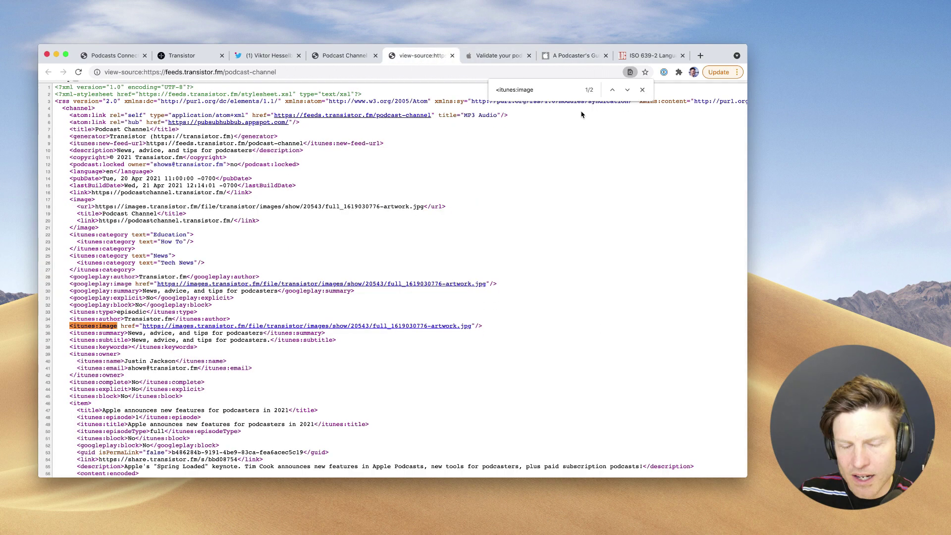
{"action": "scroll", "coordinate": [347, 223], "scroll_direction": "down", "scroll_amount": 3}
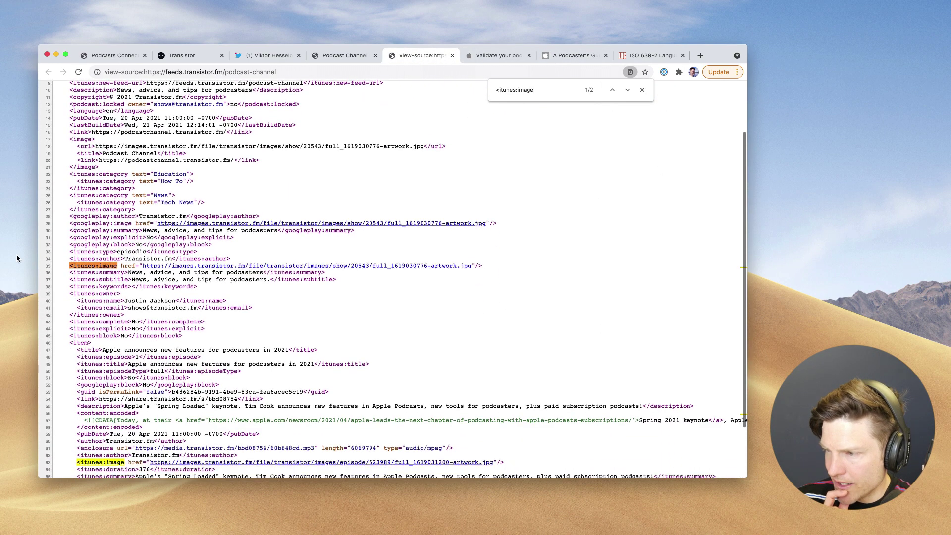
{"action": "left_click", "coordinate": [226, 257]}
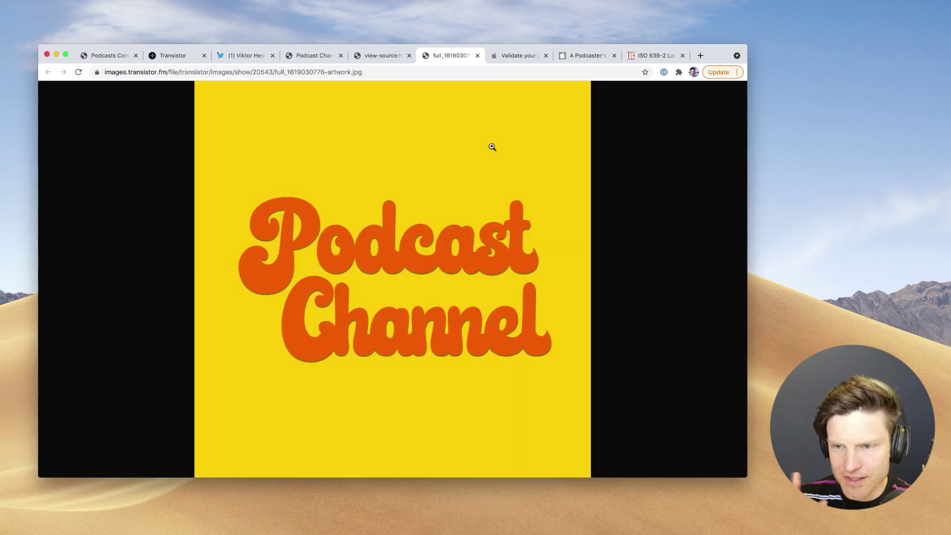
{"action": "left_click", "coordinate": [120, 57]}
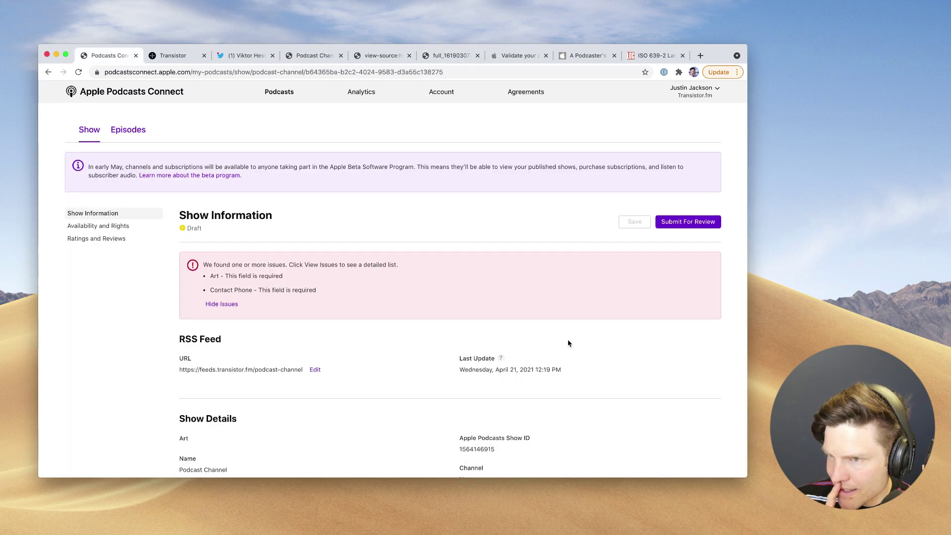
- Resubmit Podcast Channel for review and check the issues list, now flagging only Art
{"action": "scroll", "coordinate": [570, 322], "scroll_direction": "down", "scroll_amount": 15}
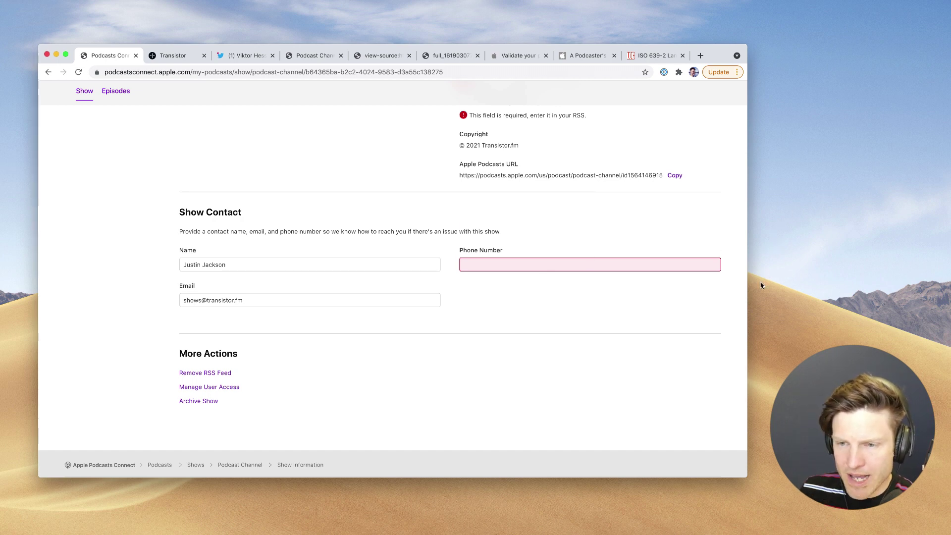
{"action": "scroll", "coordinate": [719, 322], "scroll_direction": "up", "scroll_amount": 15}
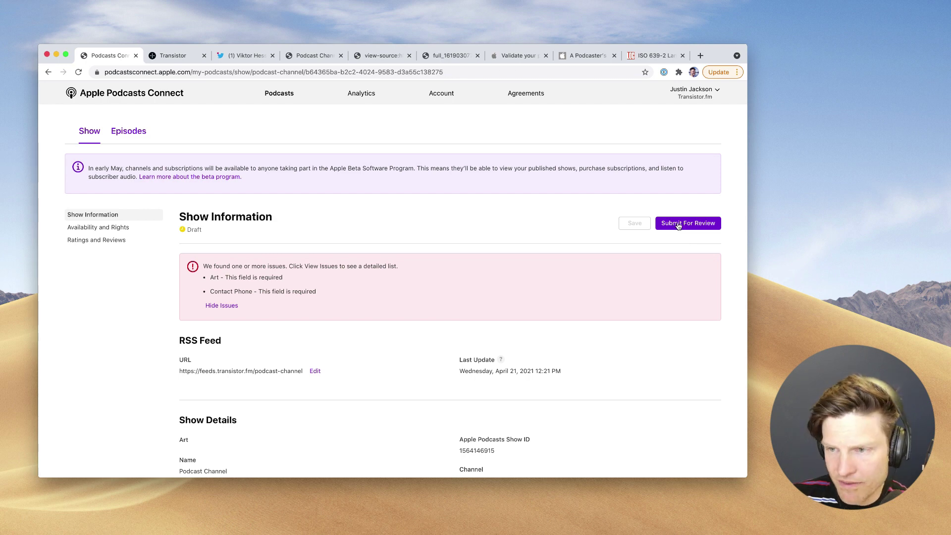
{"action": "left_click", "coordinate": [679, 224]}
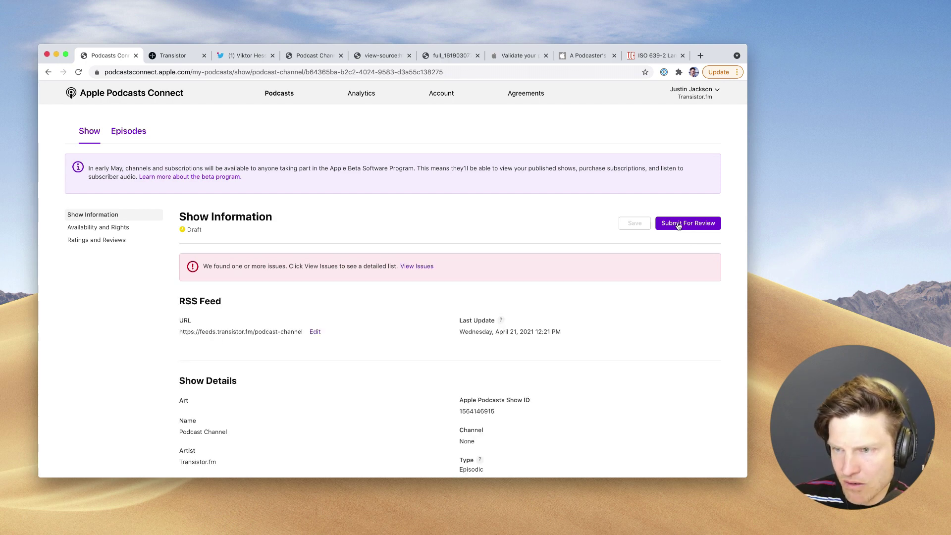
{"action": "left_click", "coordinate": [428, 268]}
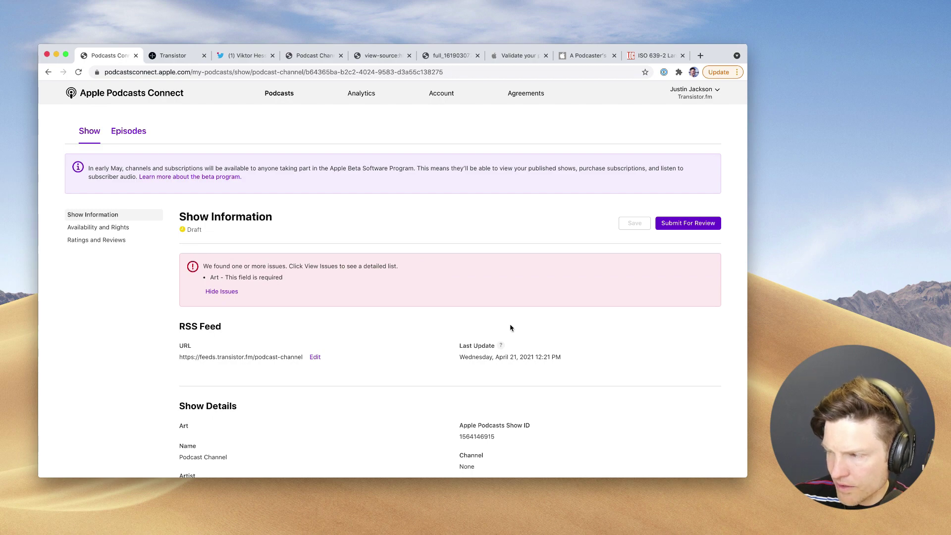
{"action": "scroll", "coordinate": [514, 329], "scroll_direction": "down", "scroll_amount": 2}
{"action": "scroll", "coordinate": [516, 345], "scroll_direction": "down", "scroll_amount": 2}
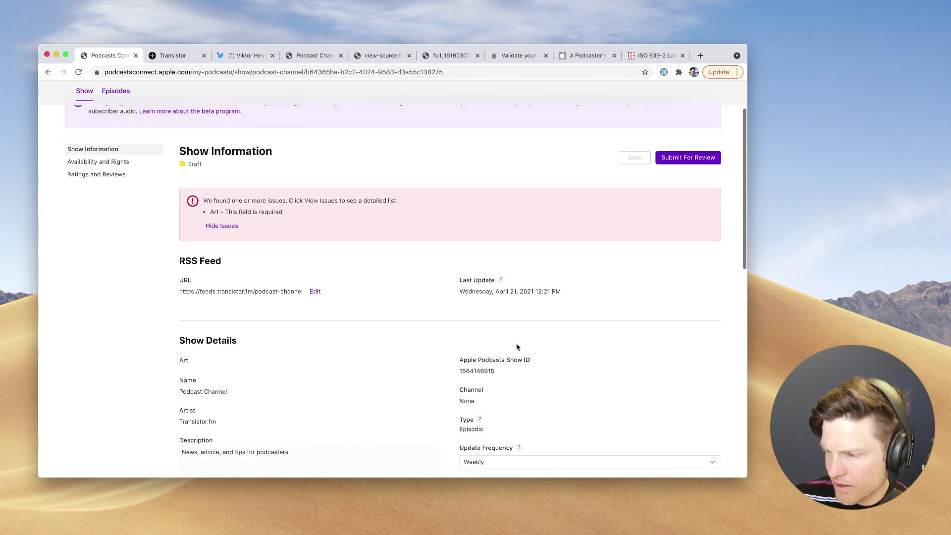
{"action": "scroll", "coordinate": [517, 347], "scroll_direction": "up", "scroll_amount": 4}
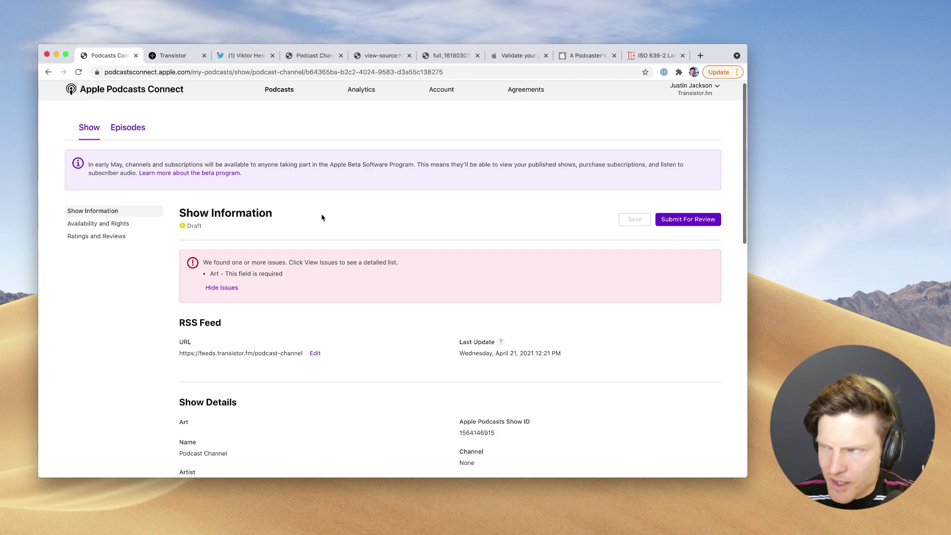
{"action": "scroll", "coordinate": [347, 208], "scroll_direction": "down", "scroll_amount": 1}
- Recheck the artwork image and its itunes:image feed entry, then return to Podcasts Connect
{"action": "left_click", "coordinate": [458, 58]}
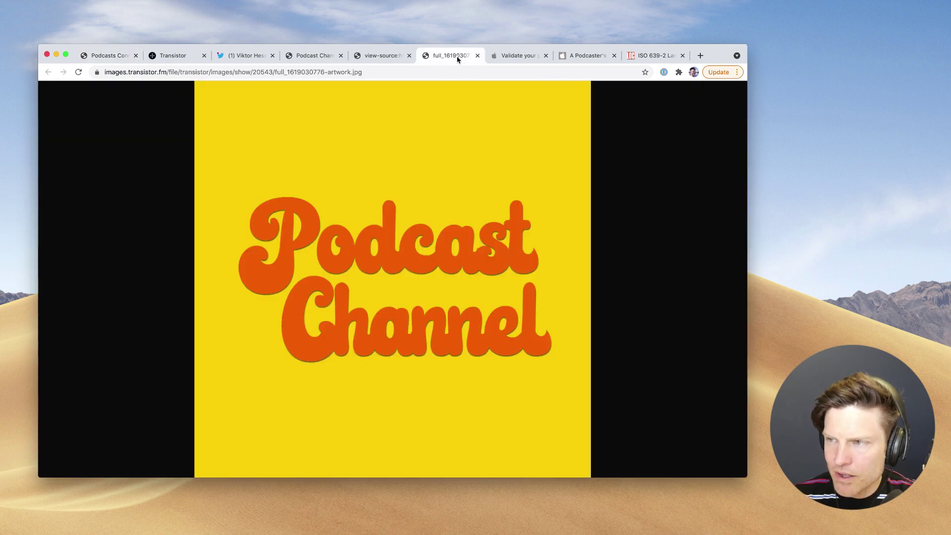
{"action": "left_click", "coordinate": [395, 60]}
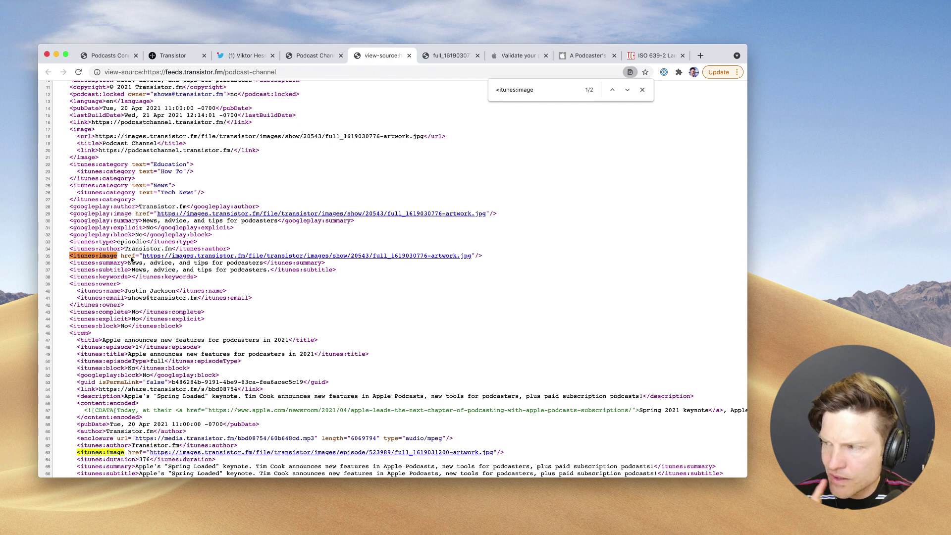
{"action": "key", "text": "super+1"}
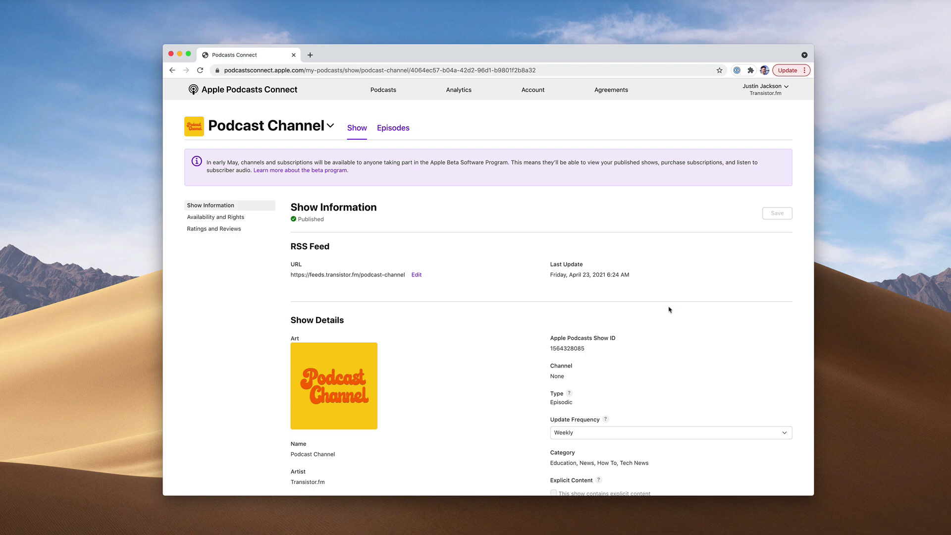
{"action": "scroll", "coordinate": [669, 309], "scroll_direction": "down", "scroll_amount": 3}
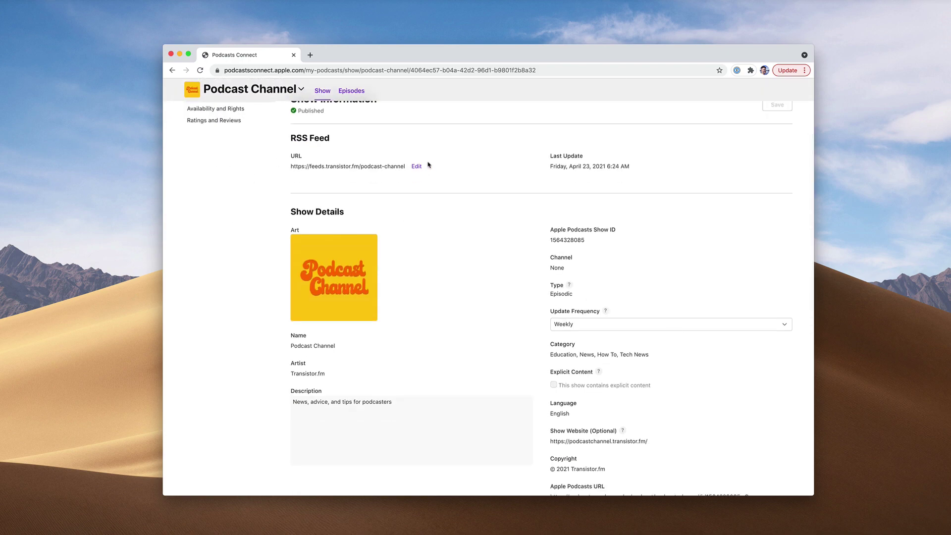
{"action": "scroll", "coordinate": [429, 165], "scroll_direction": "up", "scroll_amount": 3}
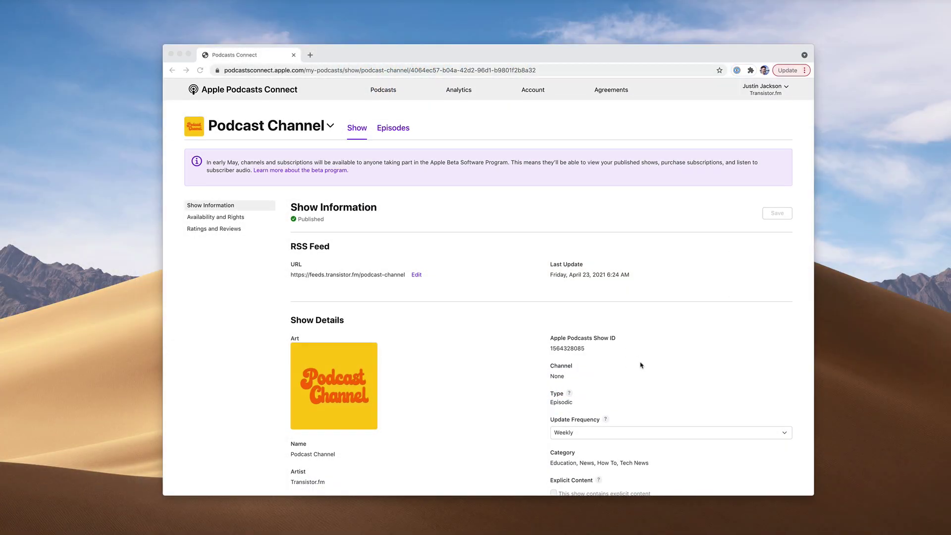
{"action": "scroll", "coordinate": [644, 369], "scroll_direction": "down", "scroll_amount": 4}
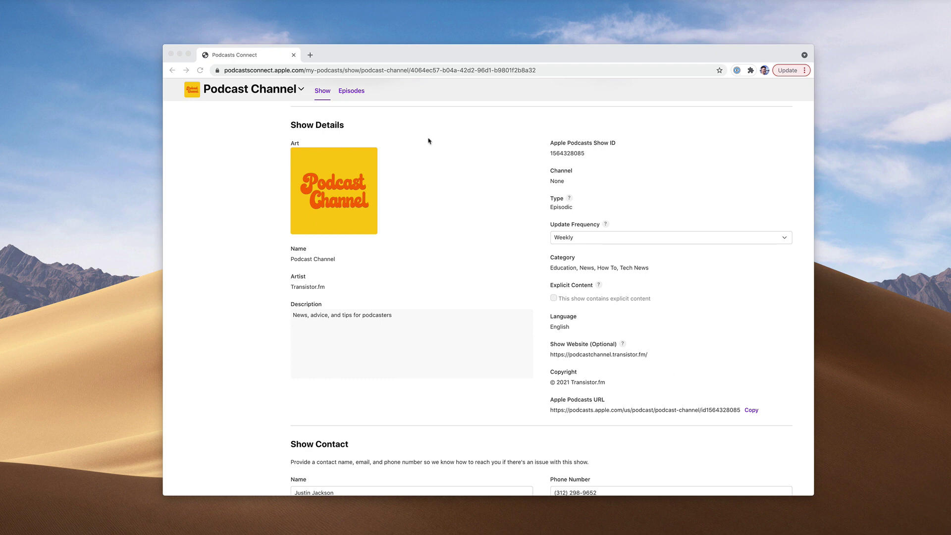
{"action": "scroll", "coordinate": [499, 168], "scroll_direction": "up", "scroll_amount": 4}
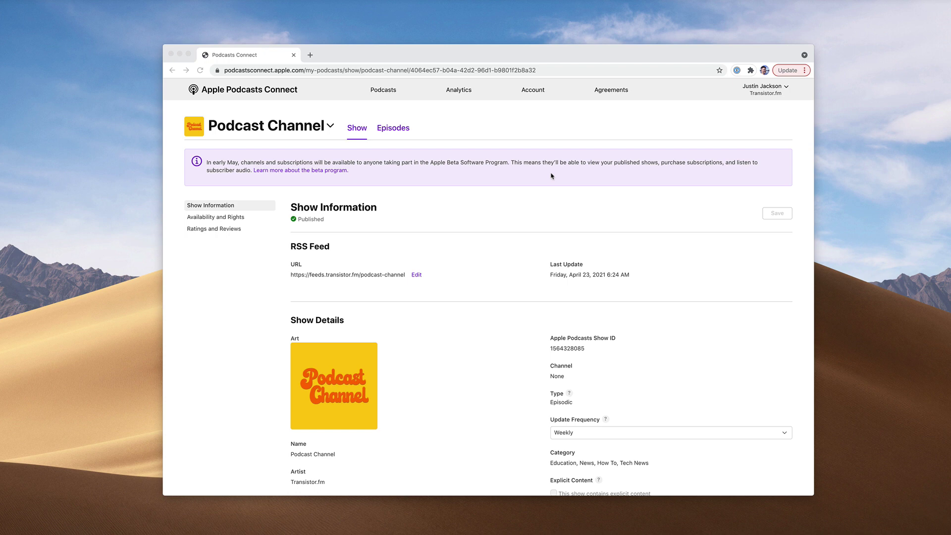
{"action": "scroll", "coordinate": [619, 208], "scroll_direction": "down", "scroll_amount": 2}
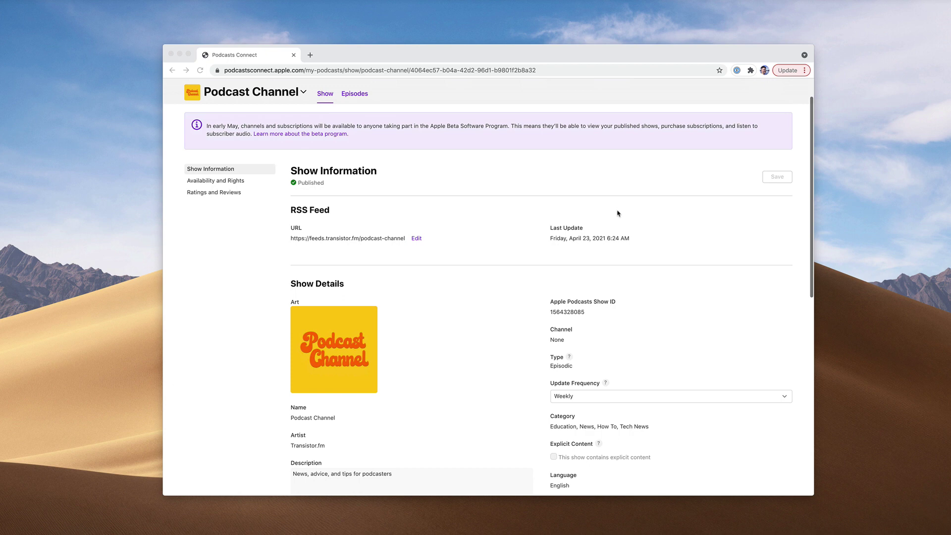